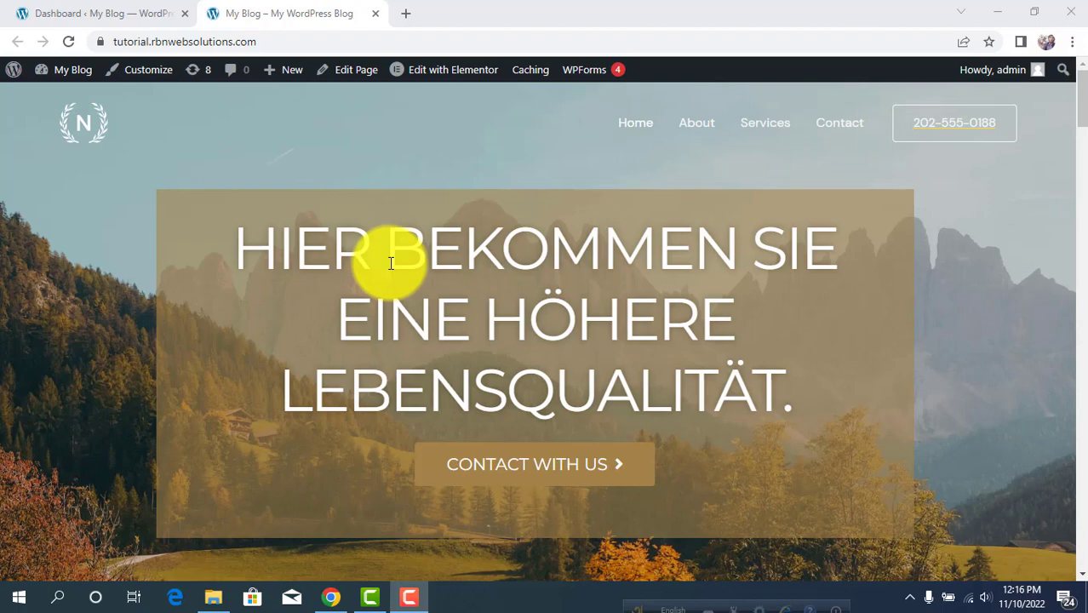
Step: From the dashboard, open Appearance > Theme File Editor to show the Astra theme's style.css
left_click(95, 14)
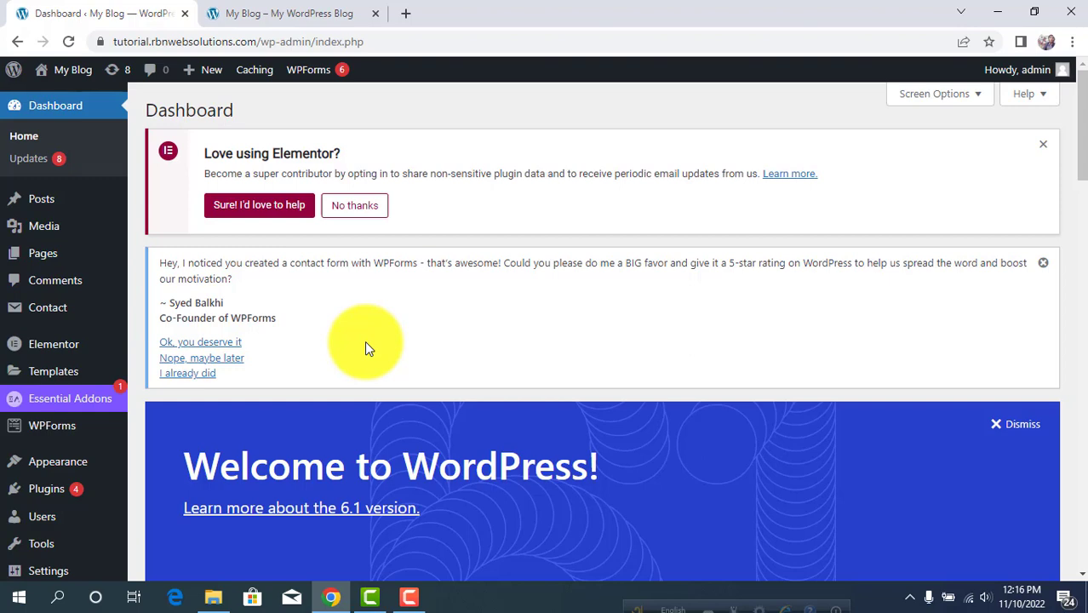
scroll(365, 346, "down", 2)
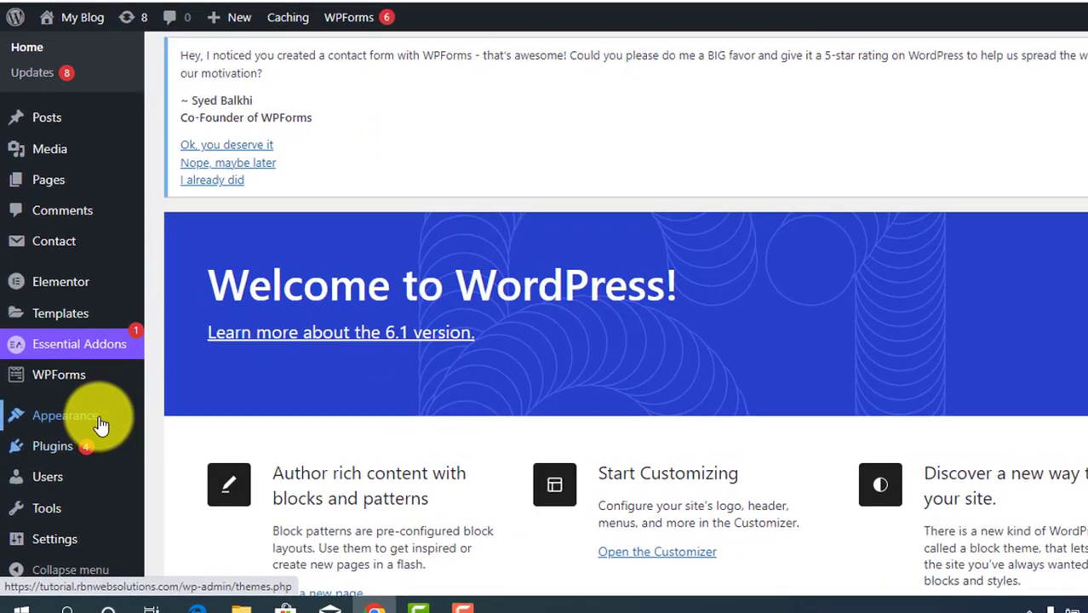
mouse_move(74, 425)
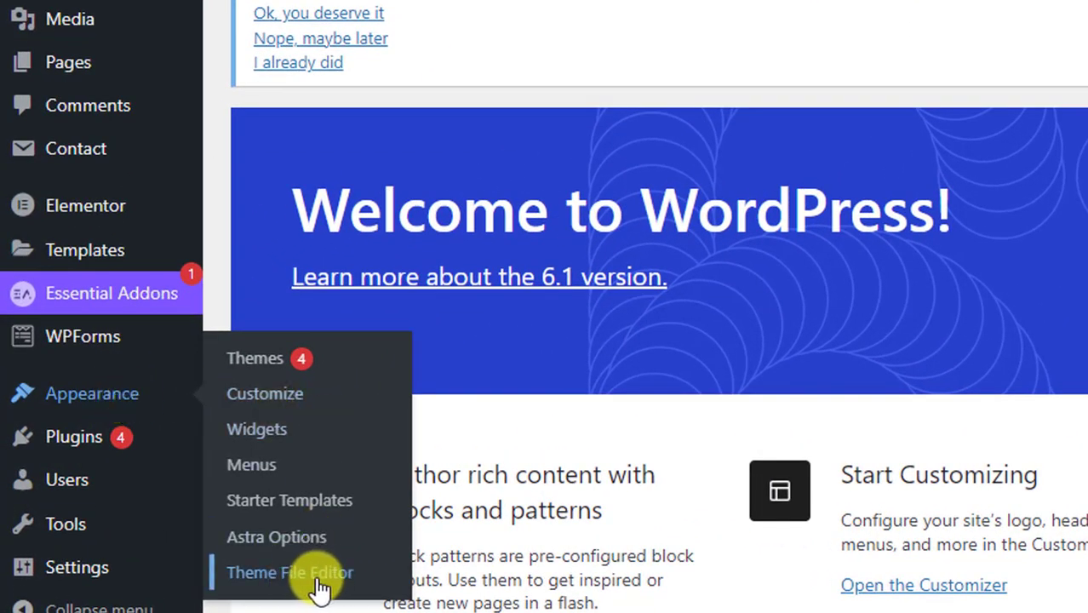
left_click(317, 580)
scroll(645, 218, "down", 2)
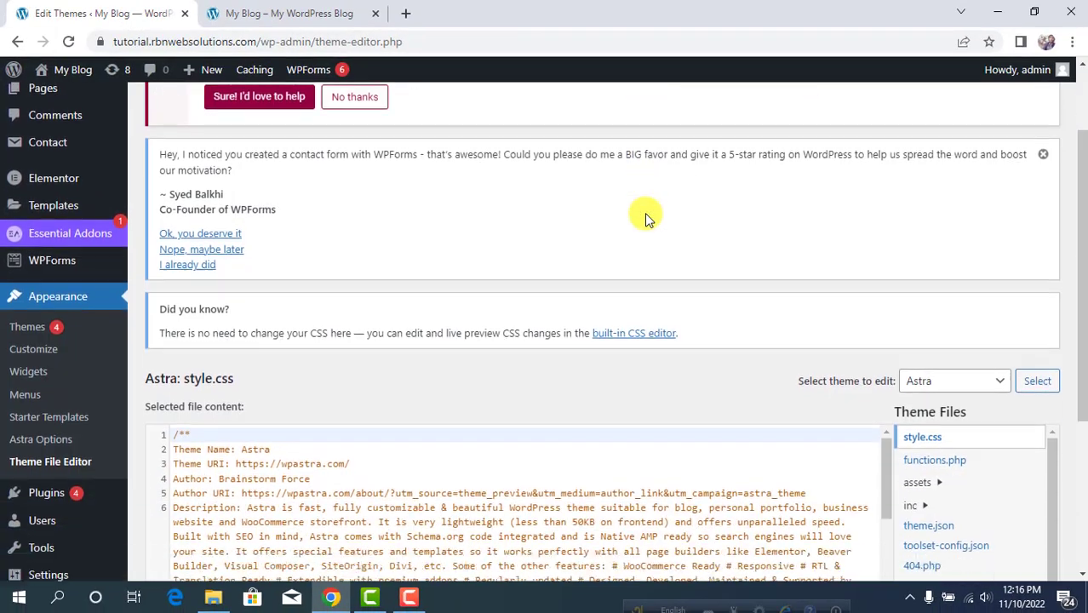
scroll(645, 213, "down", 3)
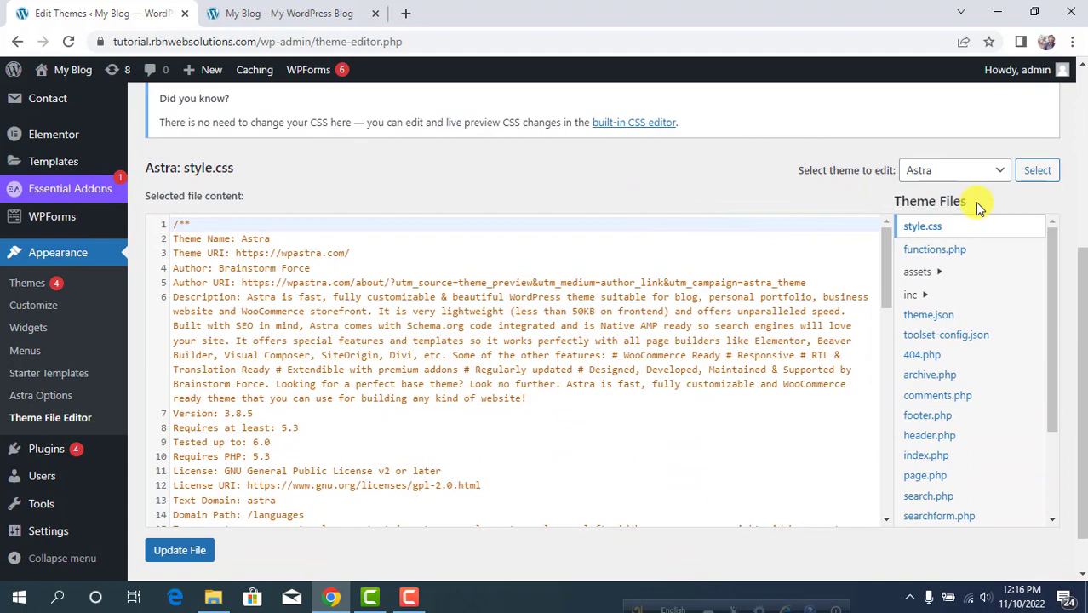
scroll(1005, 285, "down", 1)
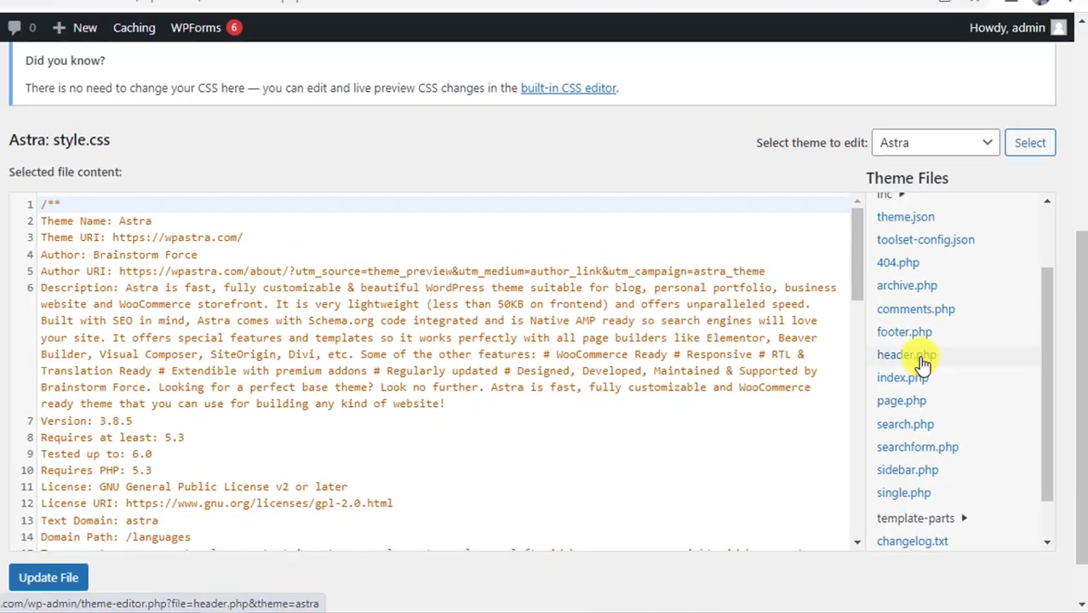
Step: Open Astra's header.php and review its head section and astra_header() template code
left_click(922, 364)
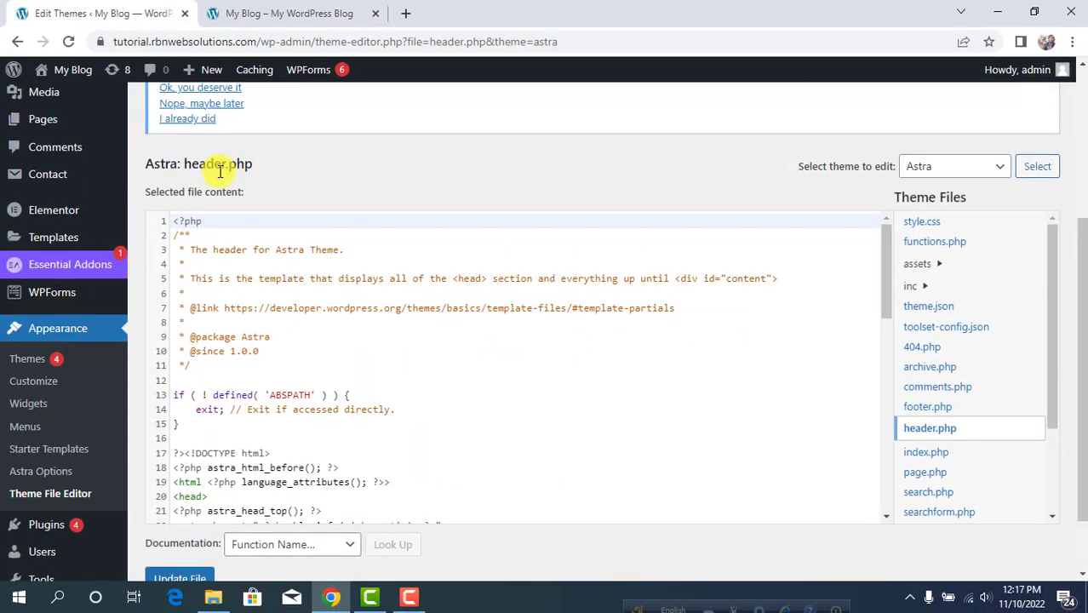
left_click_drag(182, 169, 356, 186)
left_click(412, 197)
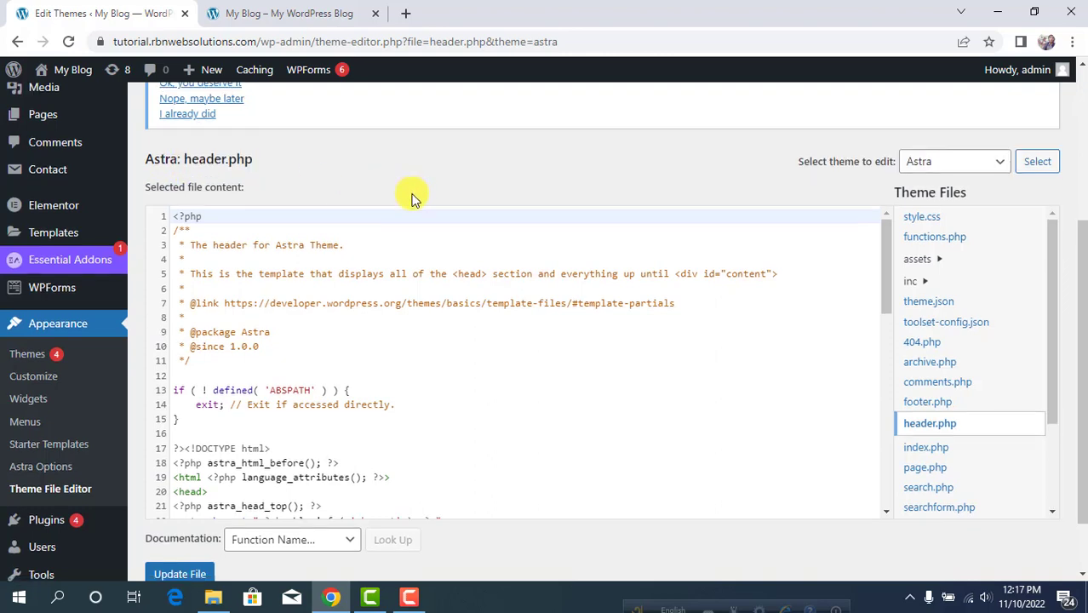
scroll(413, 198, "down", 1)
scroll(352, 262, "down", 4)
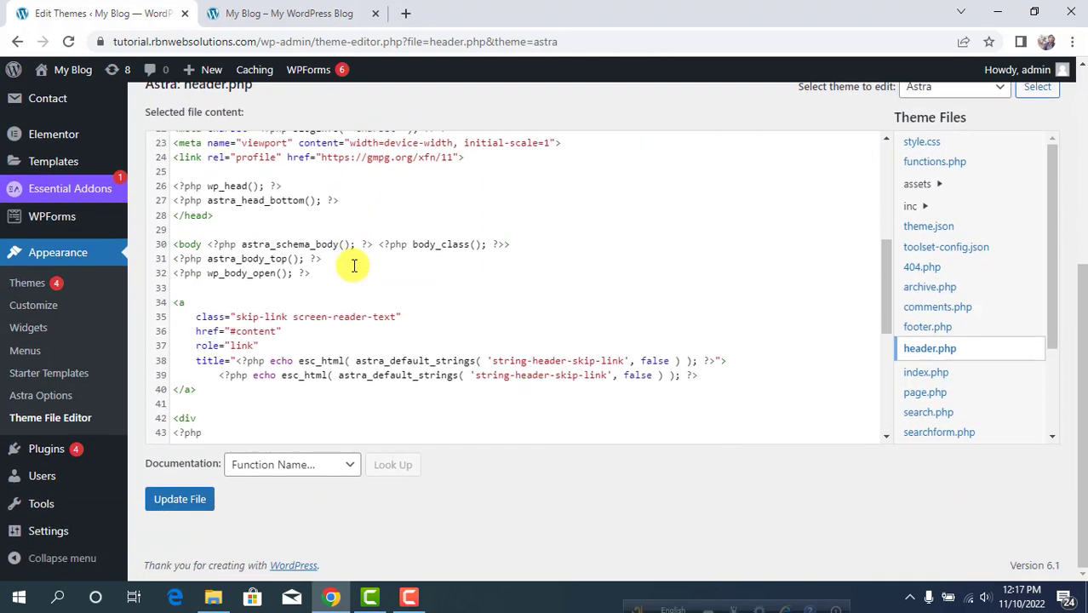
scroll(354, 265, "down", 3)
scroll(356, 267, "up", 6)
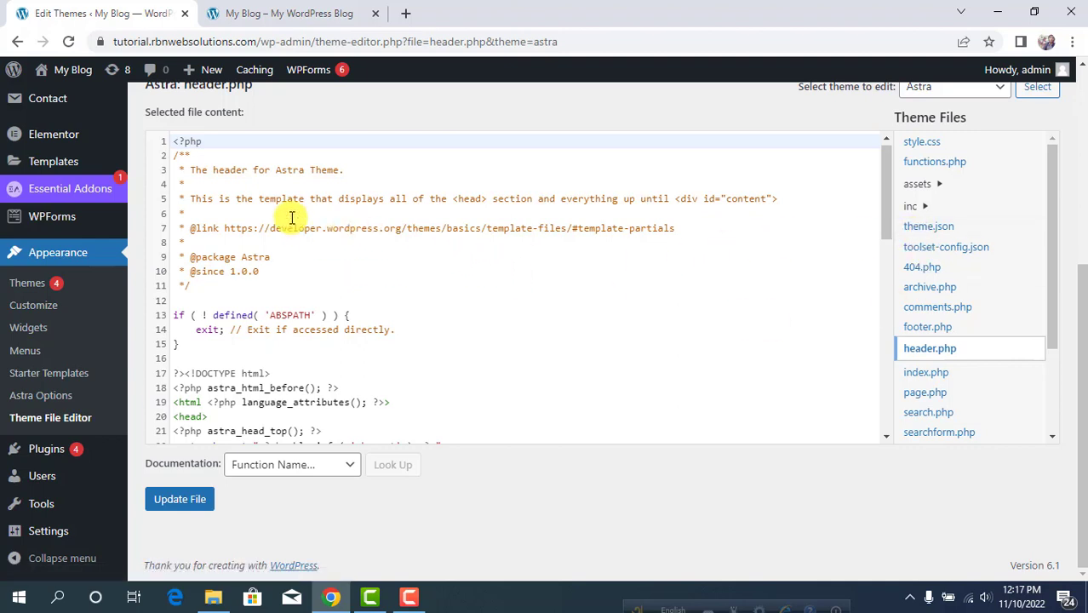
scroll(268, 197, "down", 5)
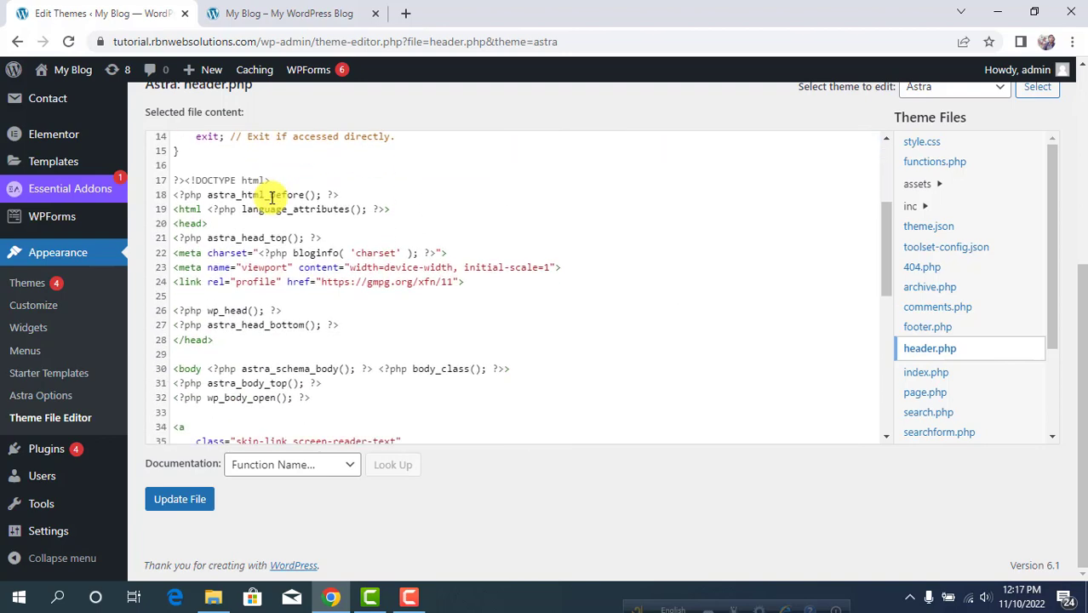
scroll(312, 223, "down", 1)
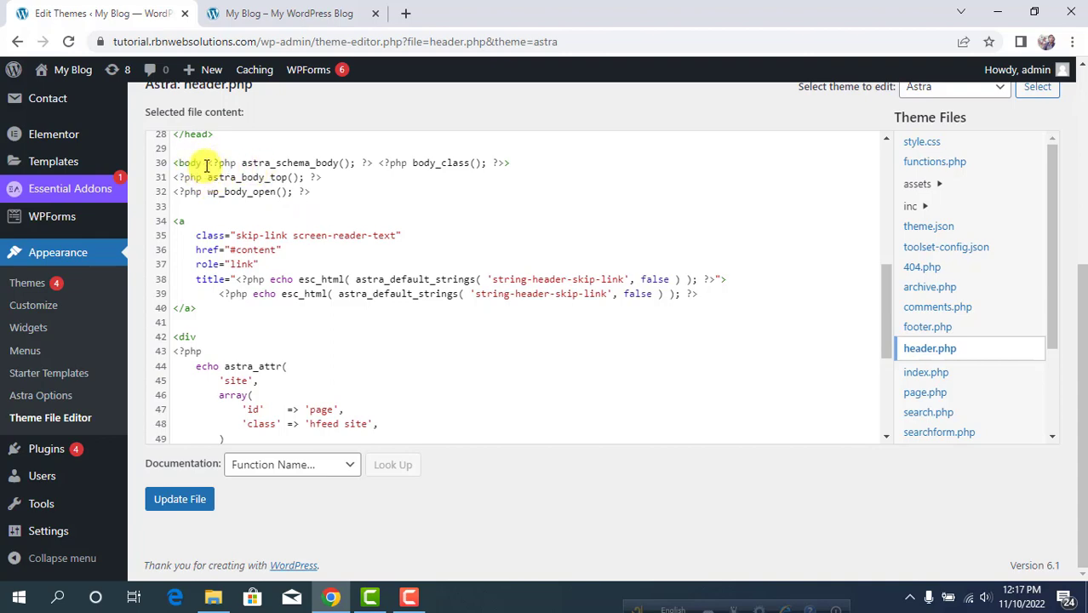
scroll(274, 287, "down", 5)
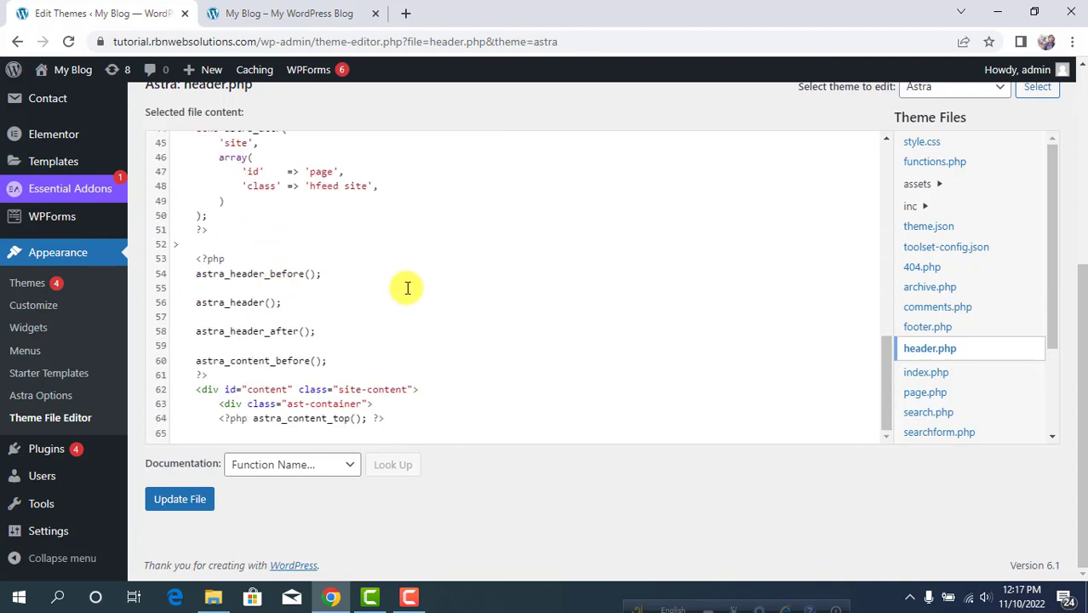
scroll(511, 252, "up", 8)
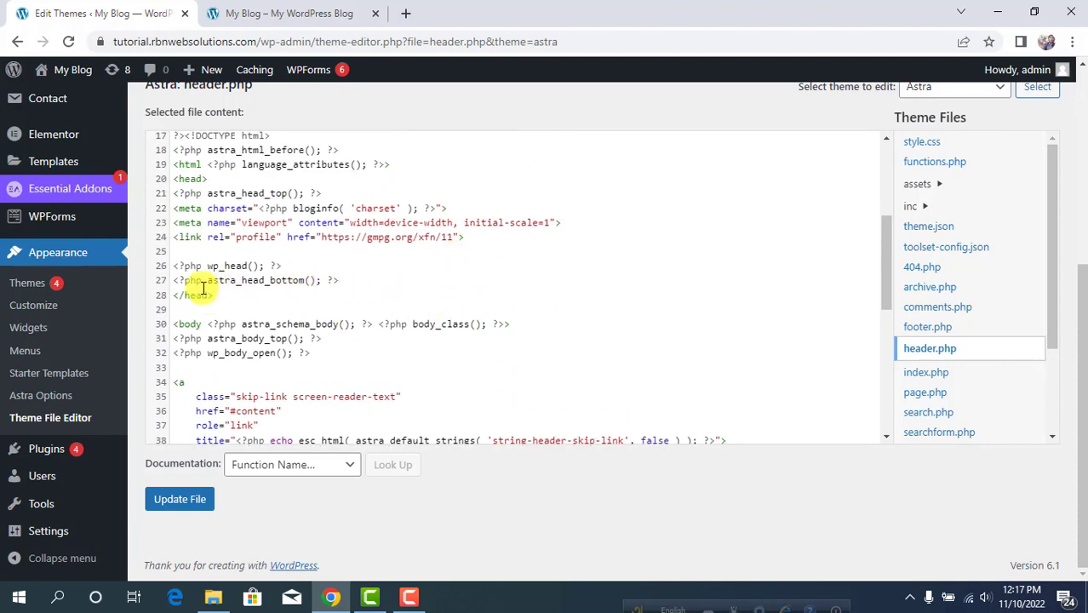
Step: Insert a blank line 28 after astra_head_bottom(), just above the closing head tag in header.php
left_click(358, 281)
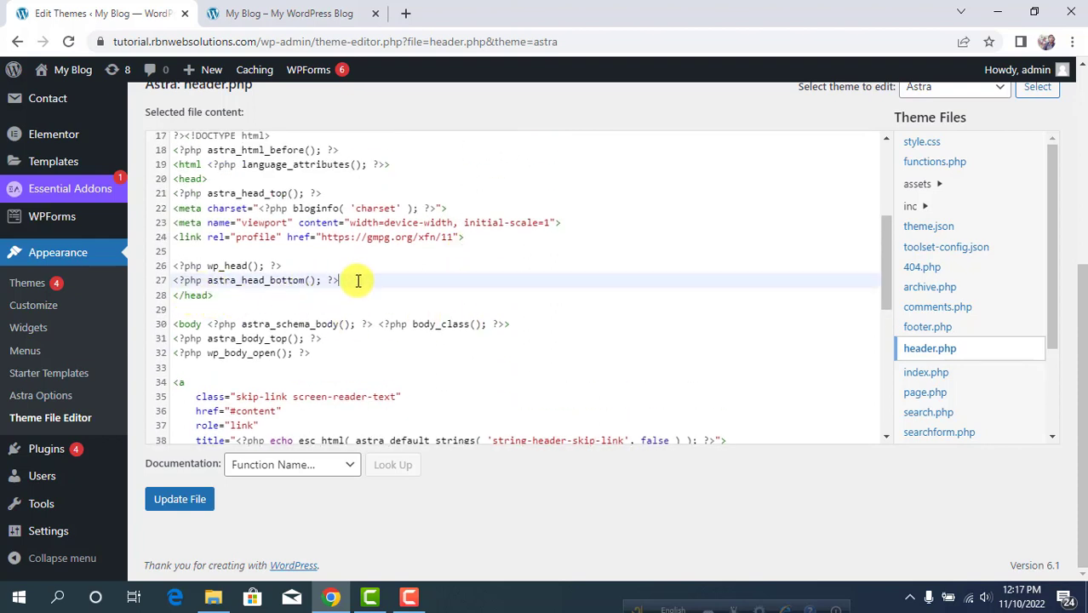
key("Return")
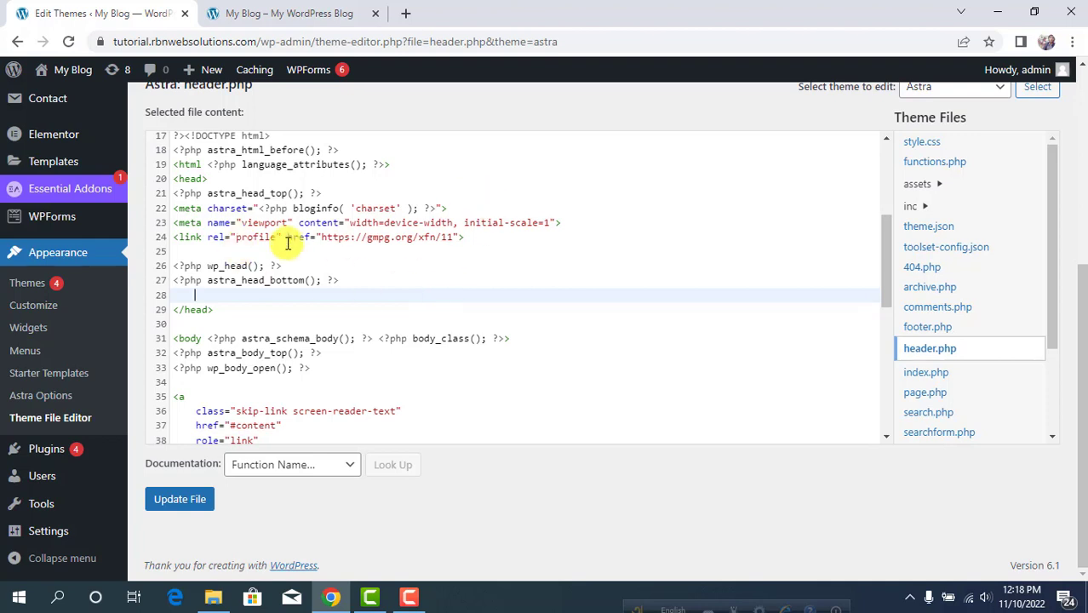
scroll(298, 241, "down", 2)
scroll(300, 247, "down", 2)
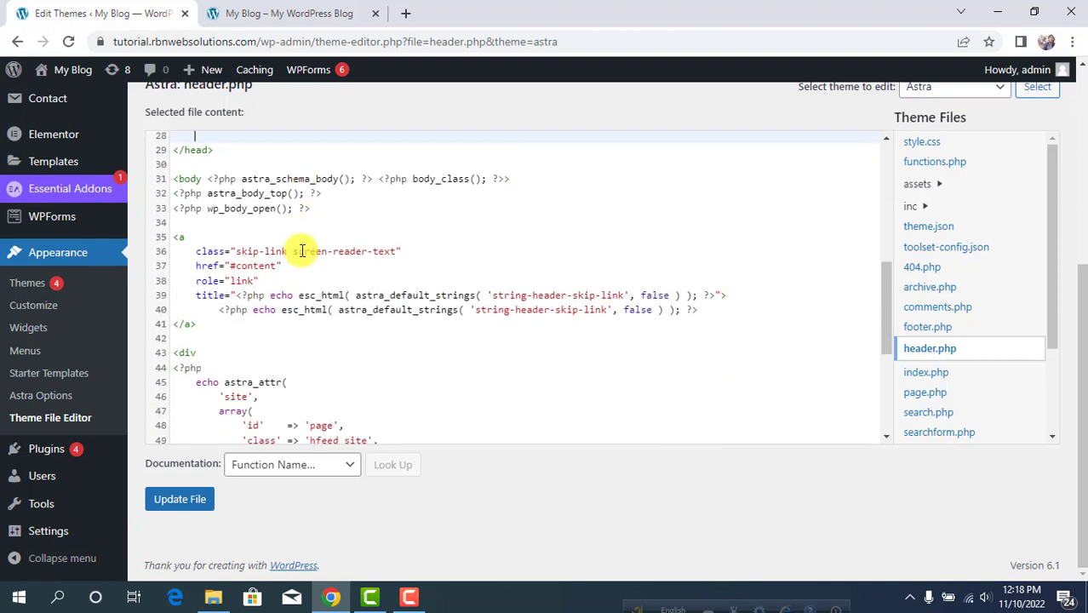
scroll(217, 218, "up", 2)
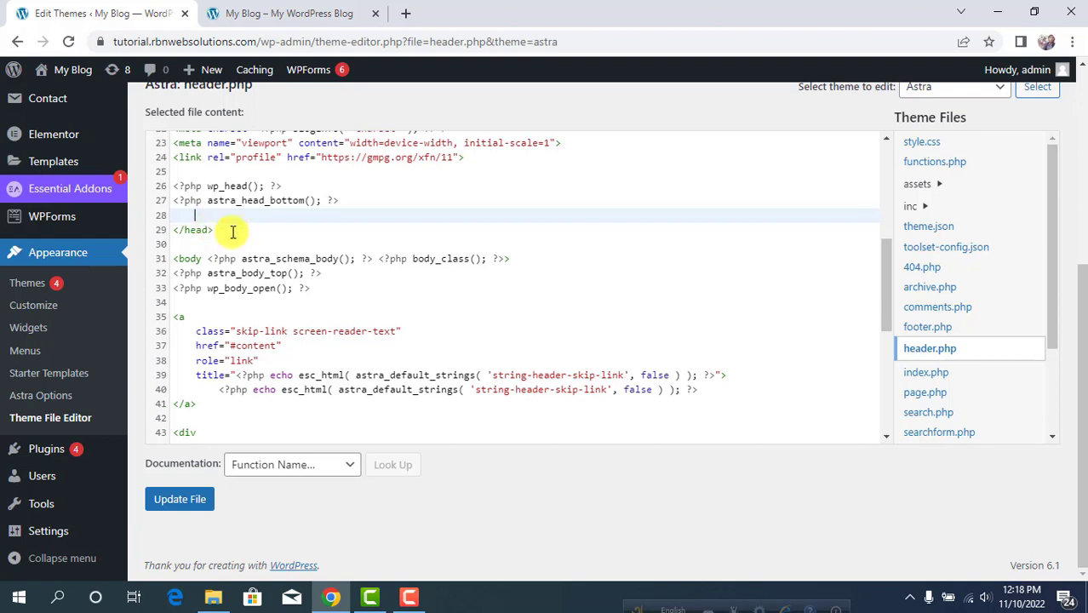
scroll(366, 272, "down", 2)
scroll(525, 316, "down", 2)
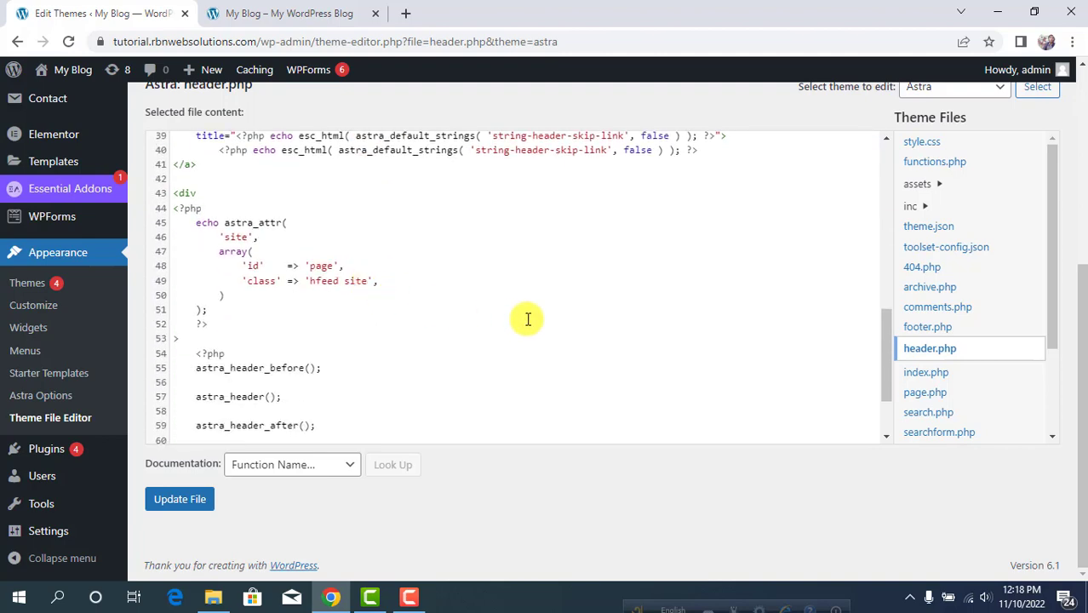
scroll(524, 316, "up", 5)
scroll(920, 213, "up", 1)
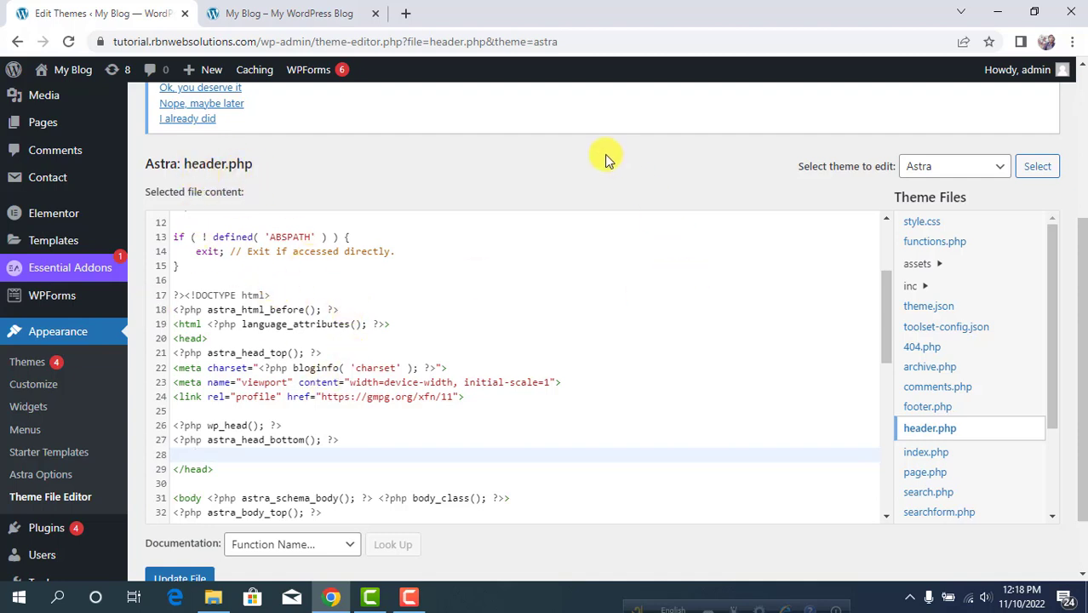
left_click(927, 408)
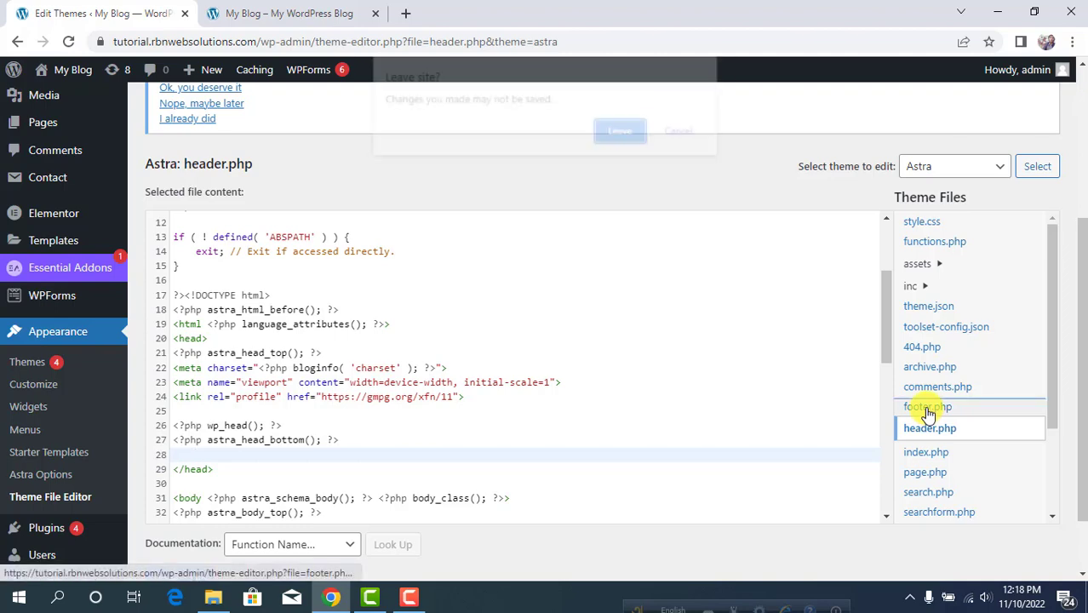
left_click(624, 133)
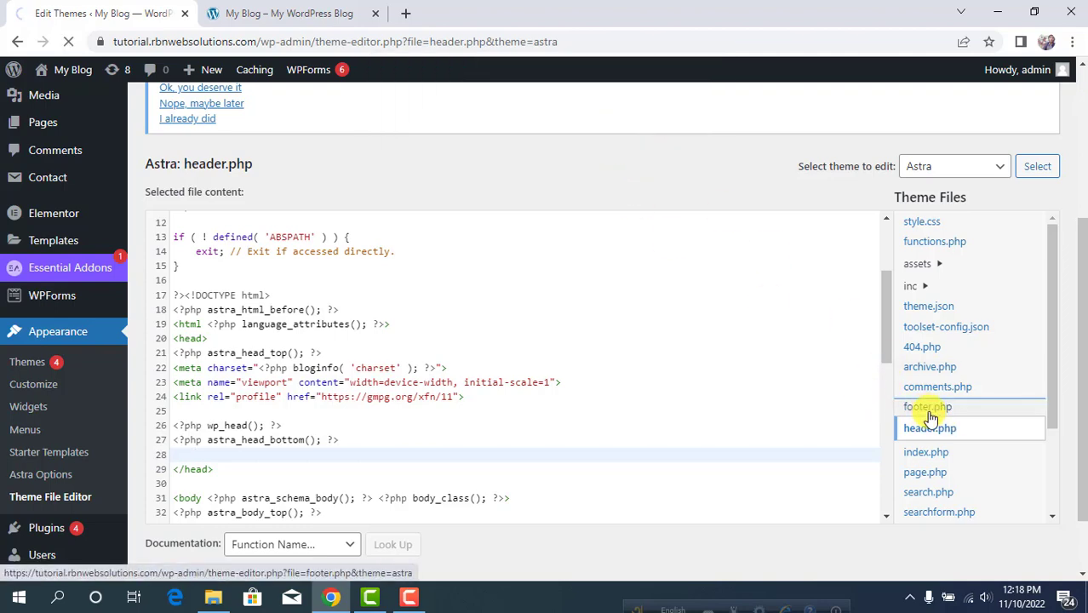
scroll(439, 284, "down", 2)
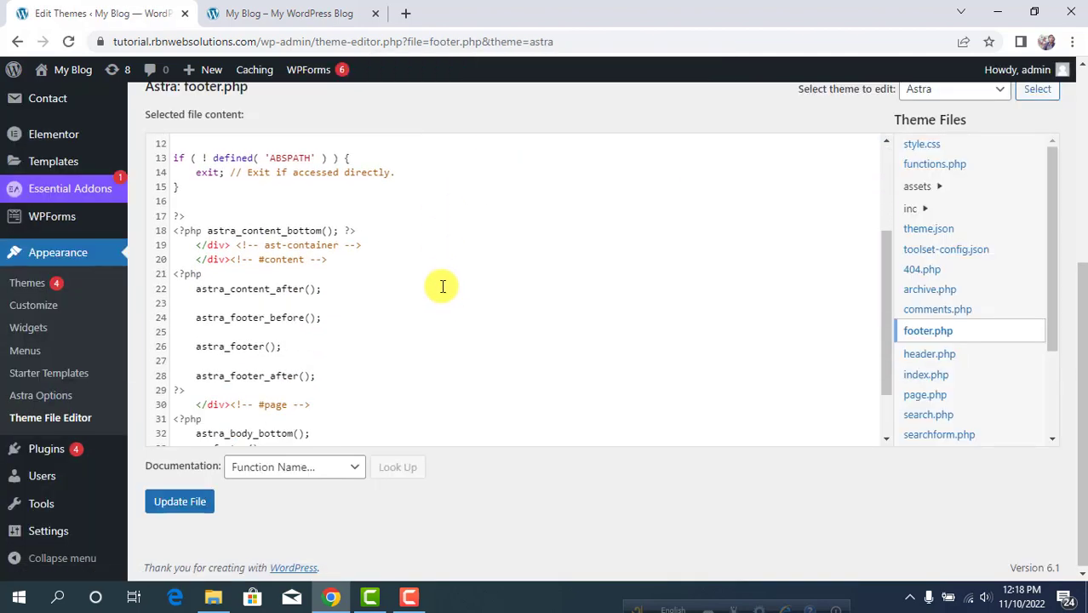
scroll(391, 275, "down", 3)
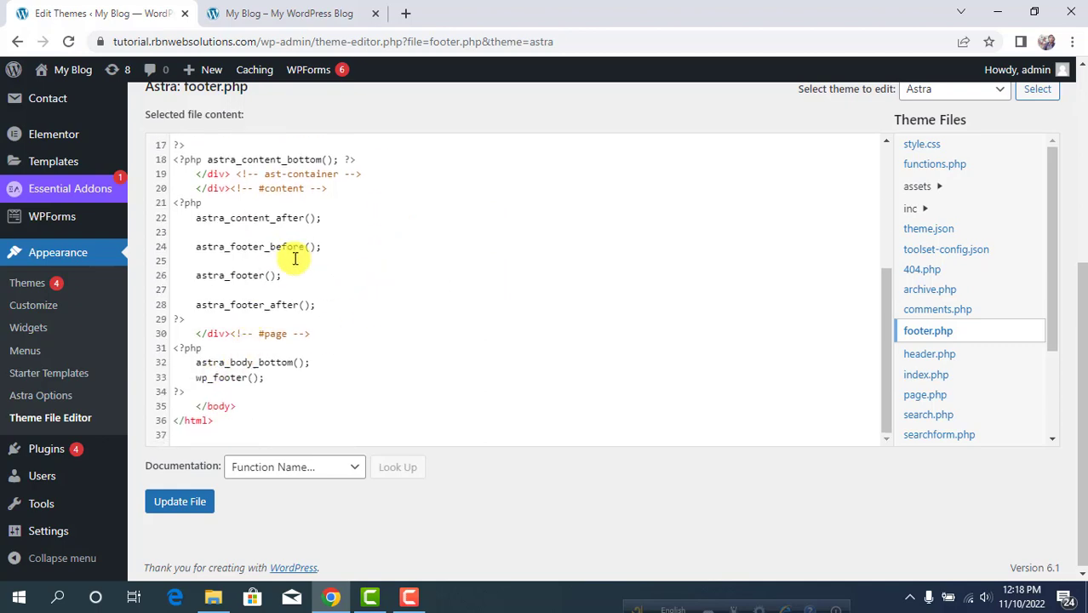
scroll(299, 252, "up", 5)
scroll(418, 126, "up", 2)
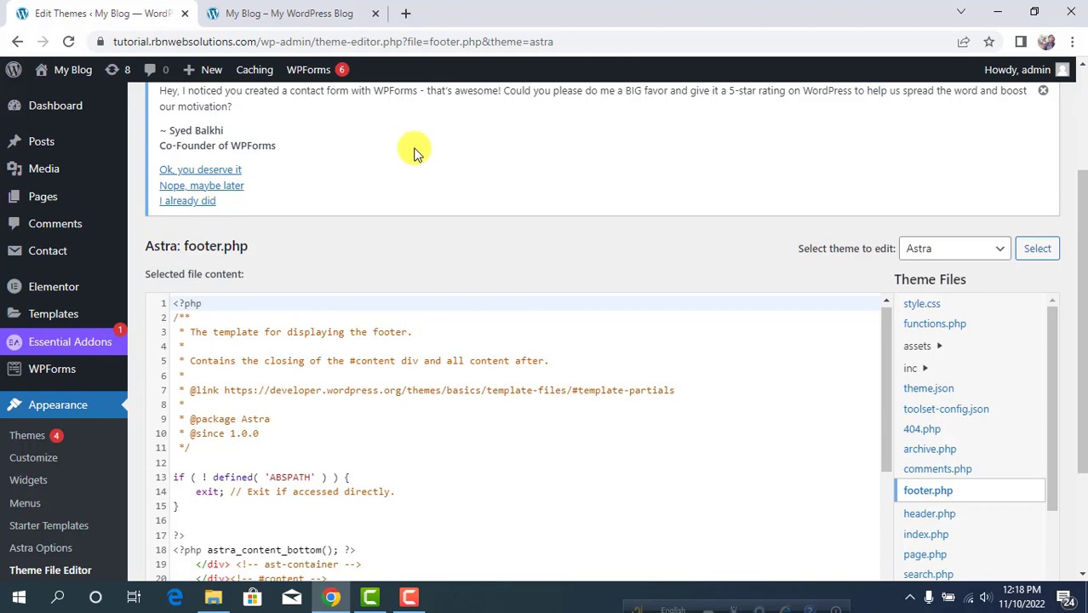
scroll(414, 140, "down", 2)
mouse_move(58, 450)
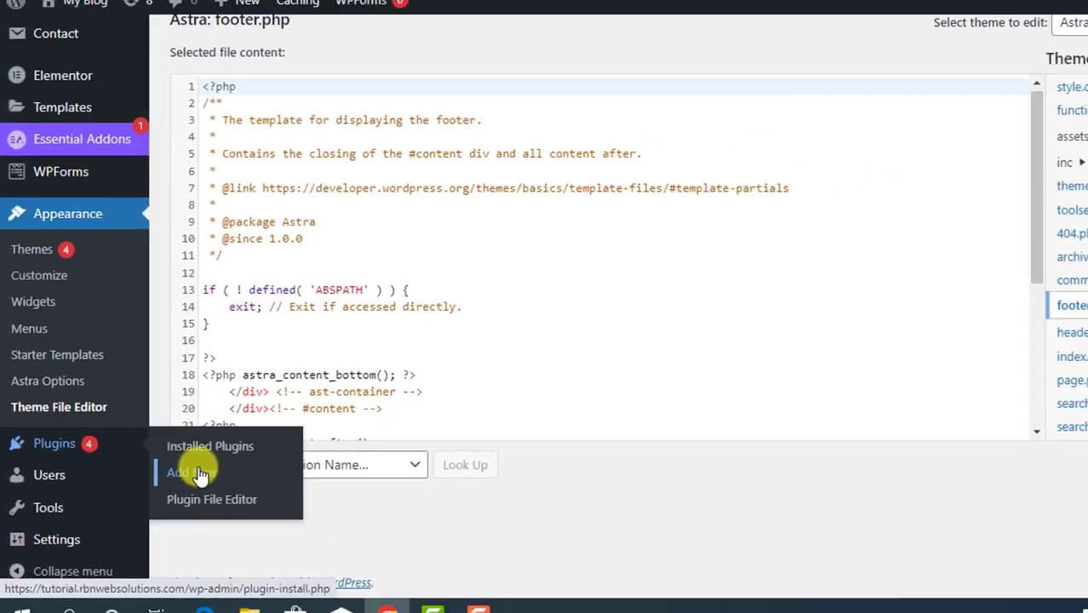
Step: Search Add New Plugins for 'wp code', then install and activate the WPCode plugin
left_click(253, 473)
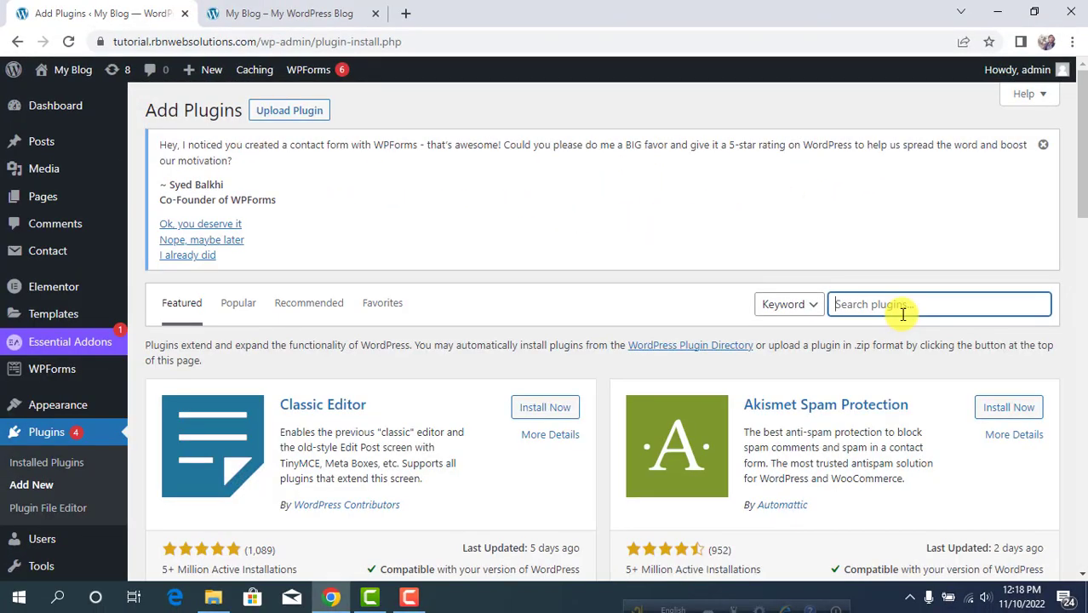
type("wp code")
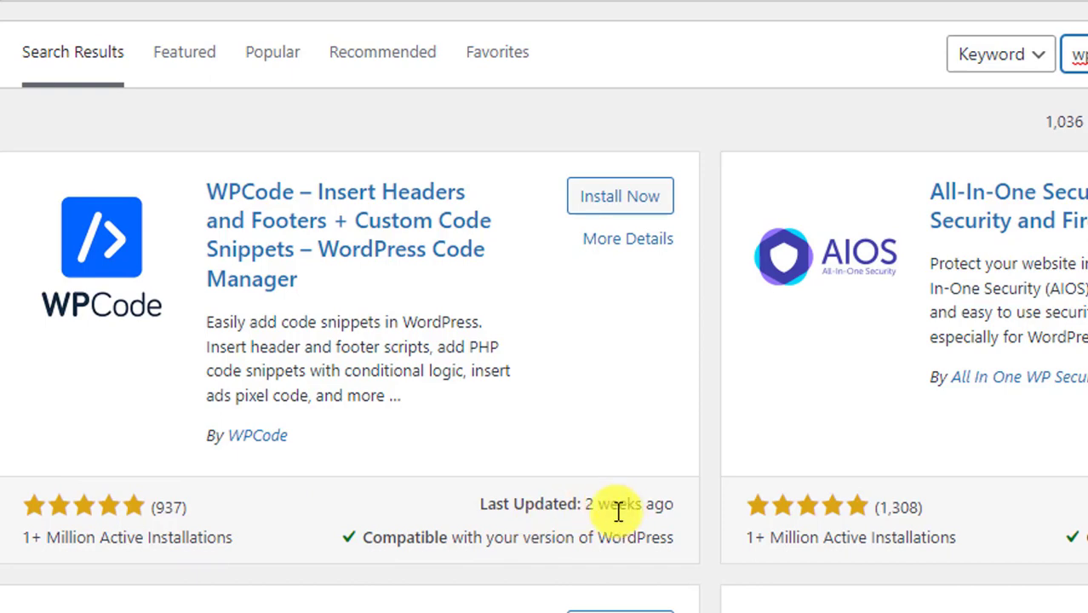
scroll(562, 455, "up", 2)
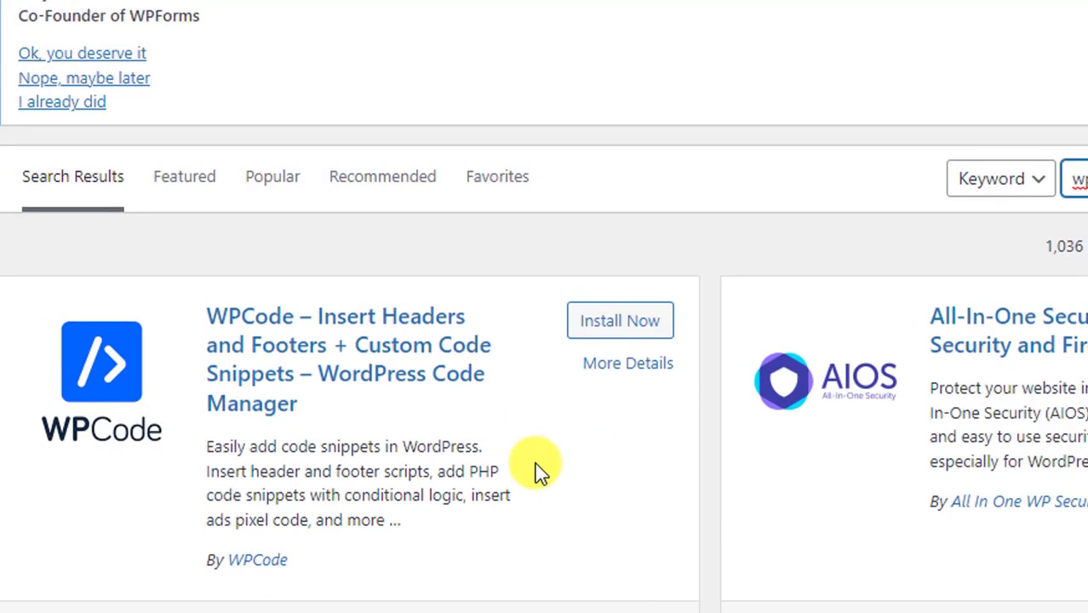
left_click(635, 328)
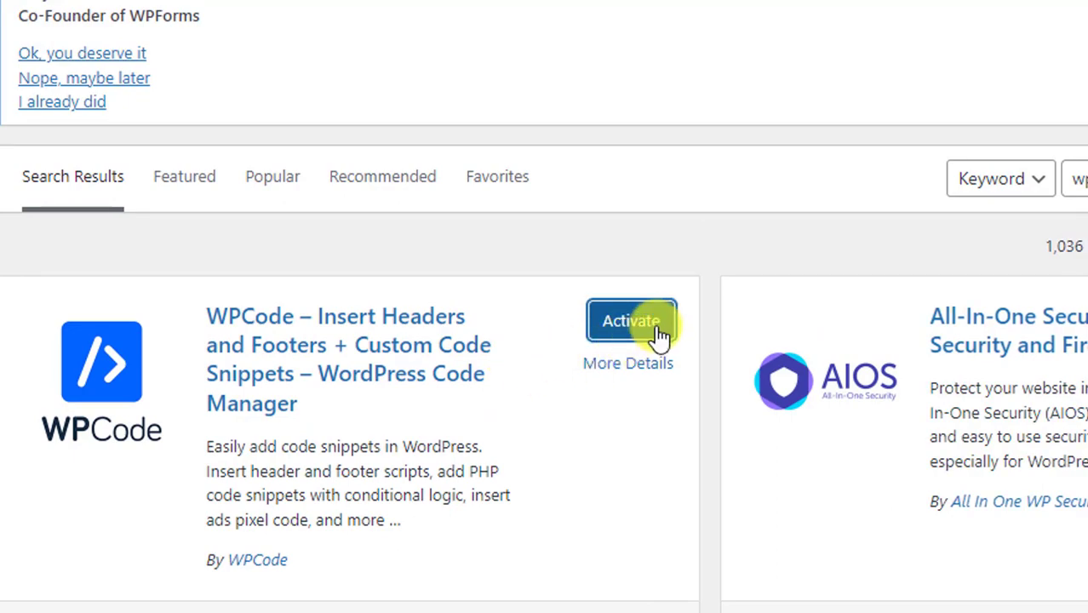
left_click(662, 332)
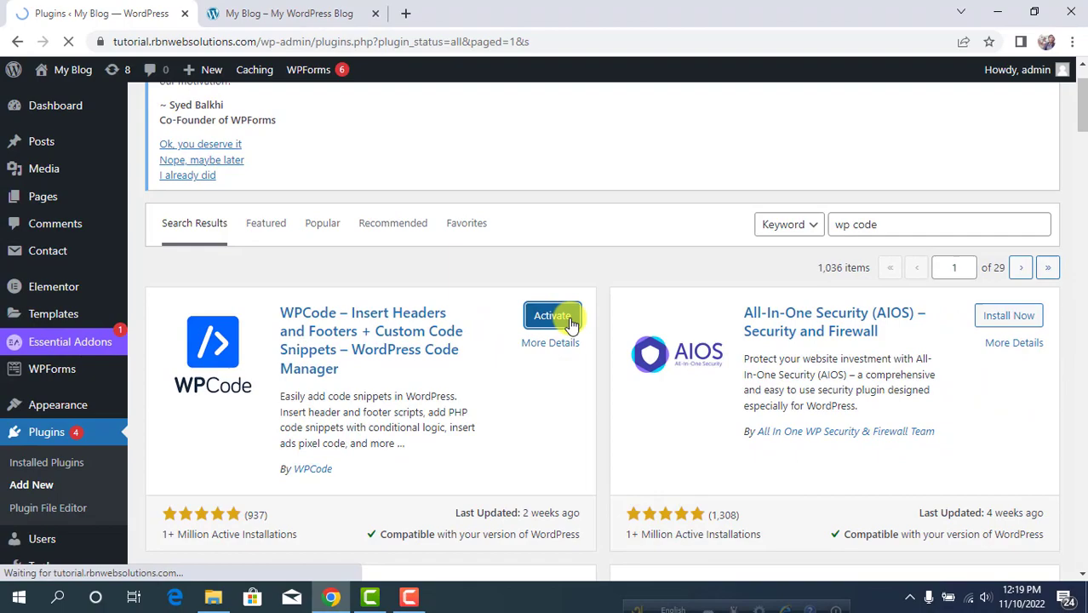
scroll(42, 202, "down", 3)
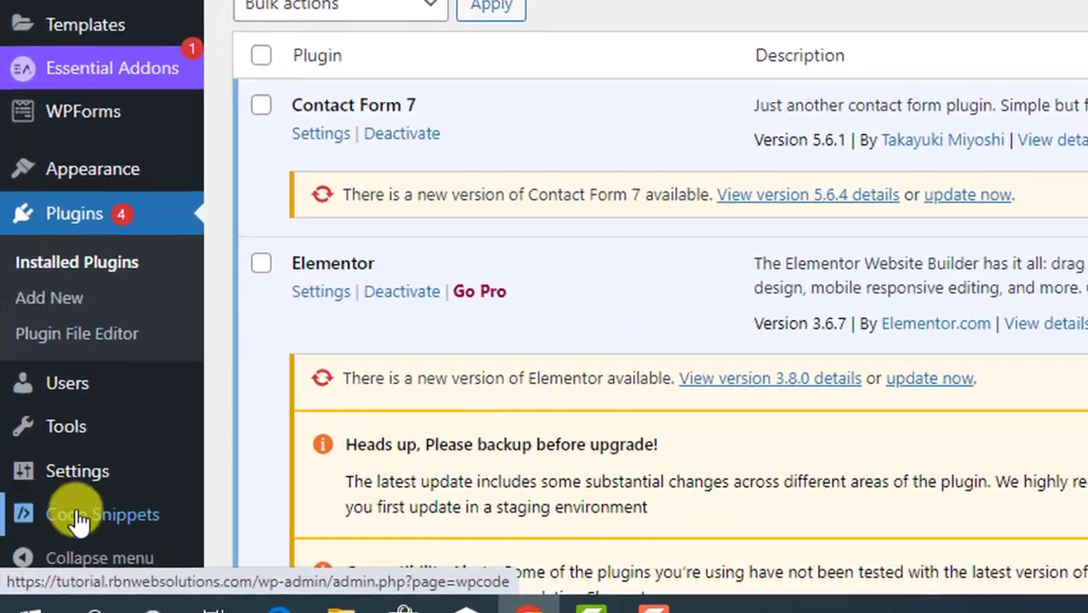
mouse_move(47, 531)
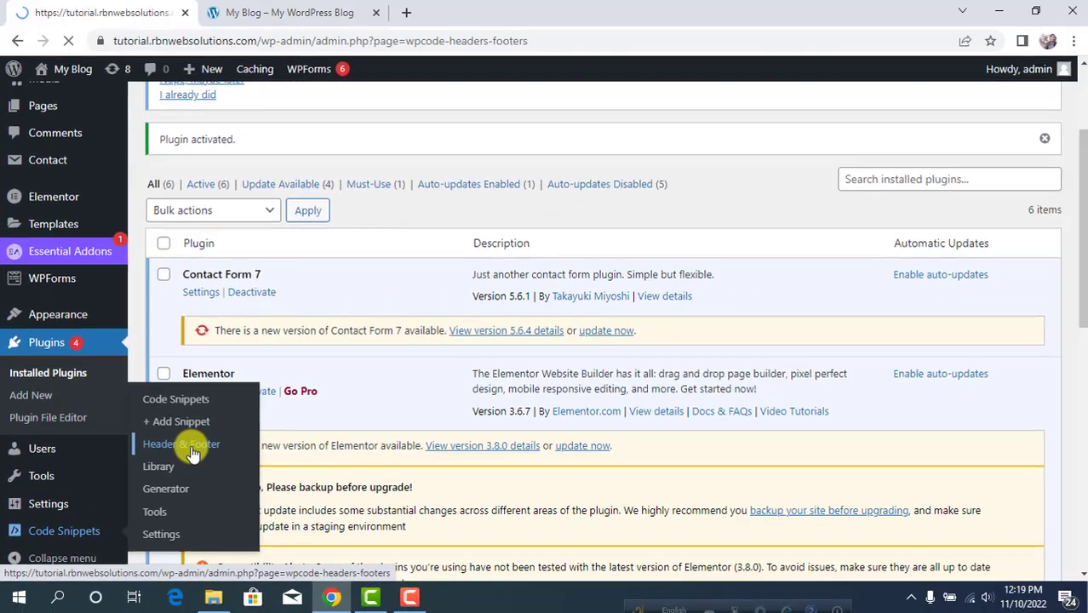
left_click(317, 385)
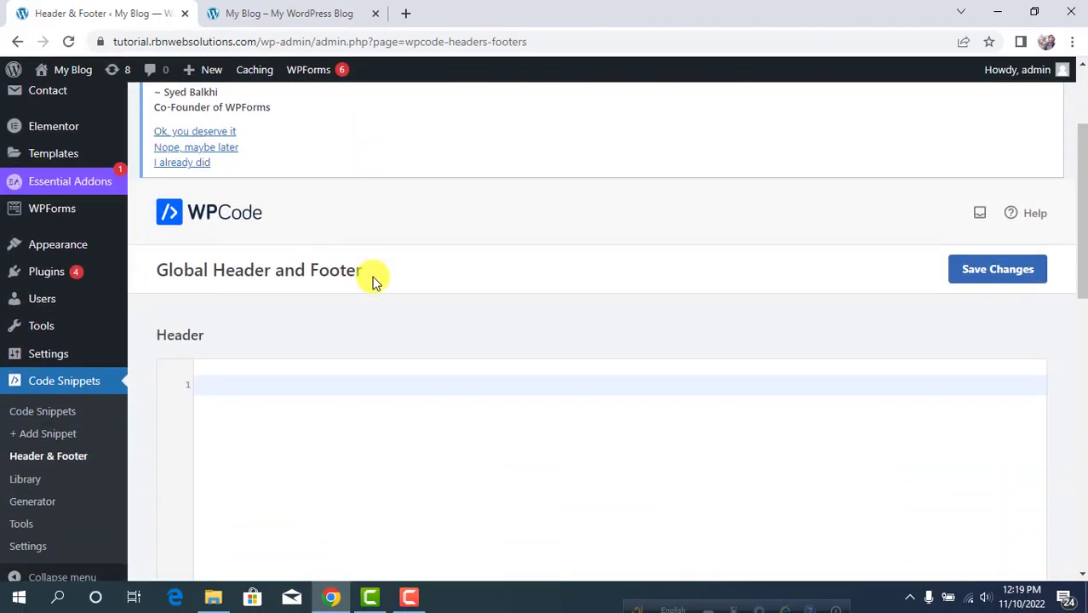
scroll(375, 281, "down", 1)
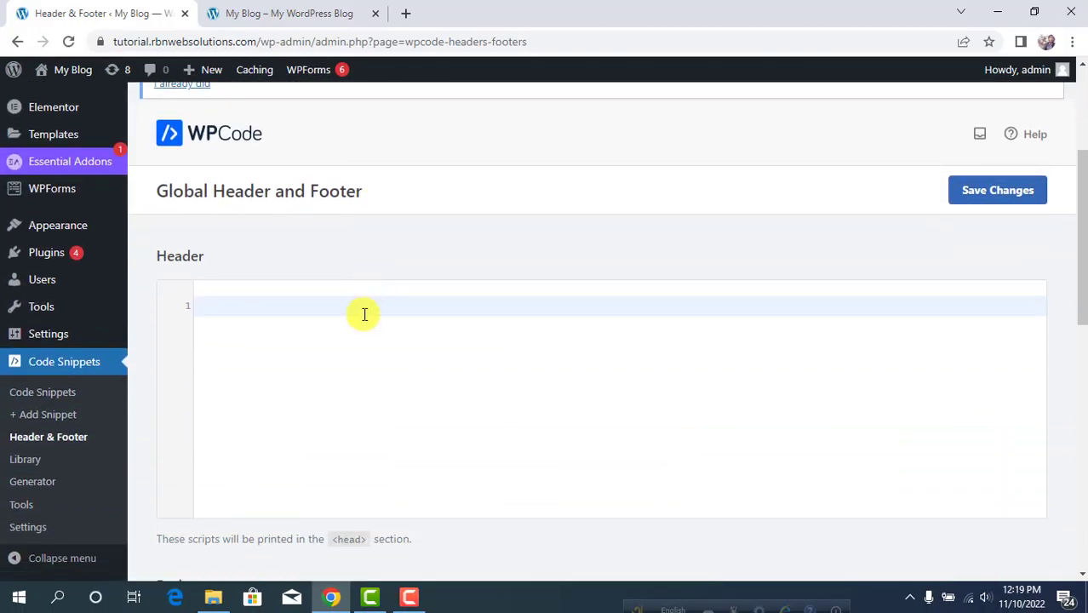
left_click(232, 313)
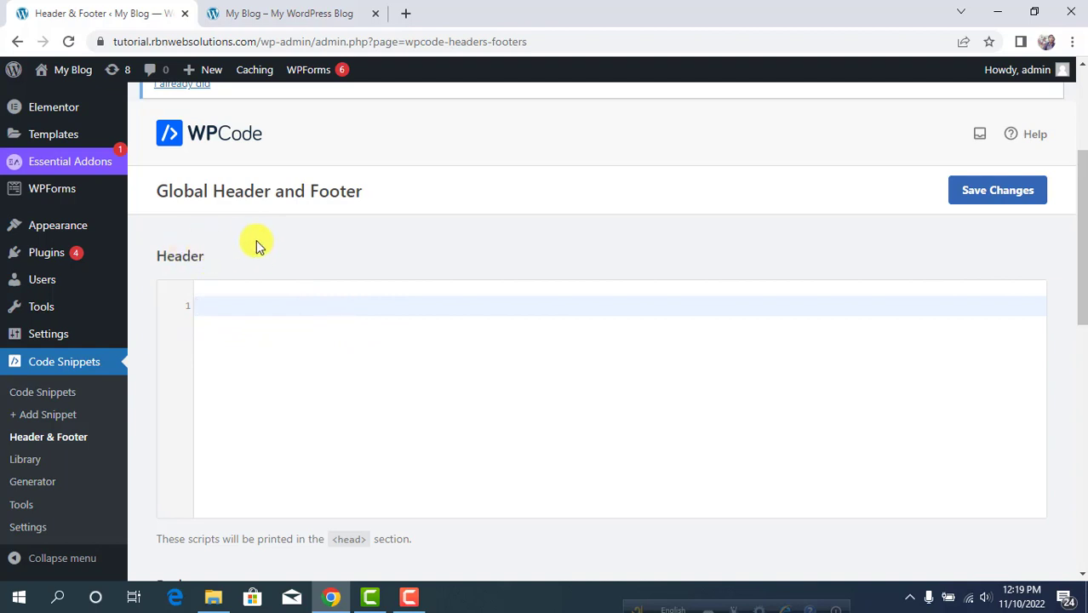
scroll(264, 255, "down", 1)
scroll(266, 257, "down", 3)
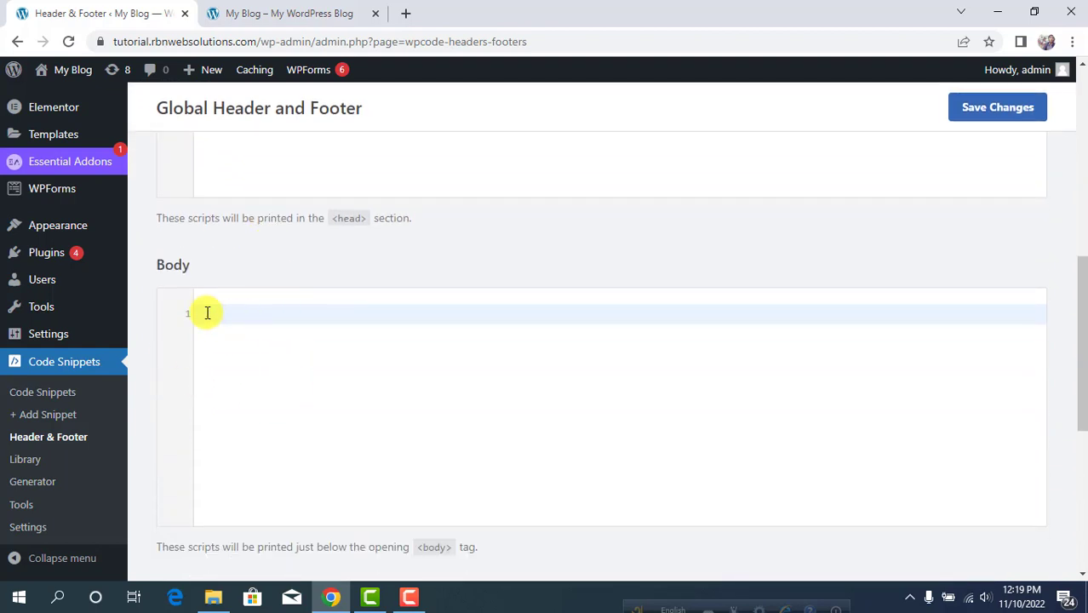
scroll(261, 323, "down", 3)
scroll(261, 322, "down", 1)
left_click(256, 345)
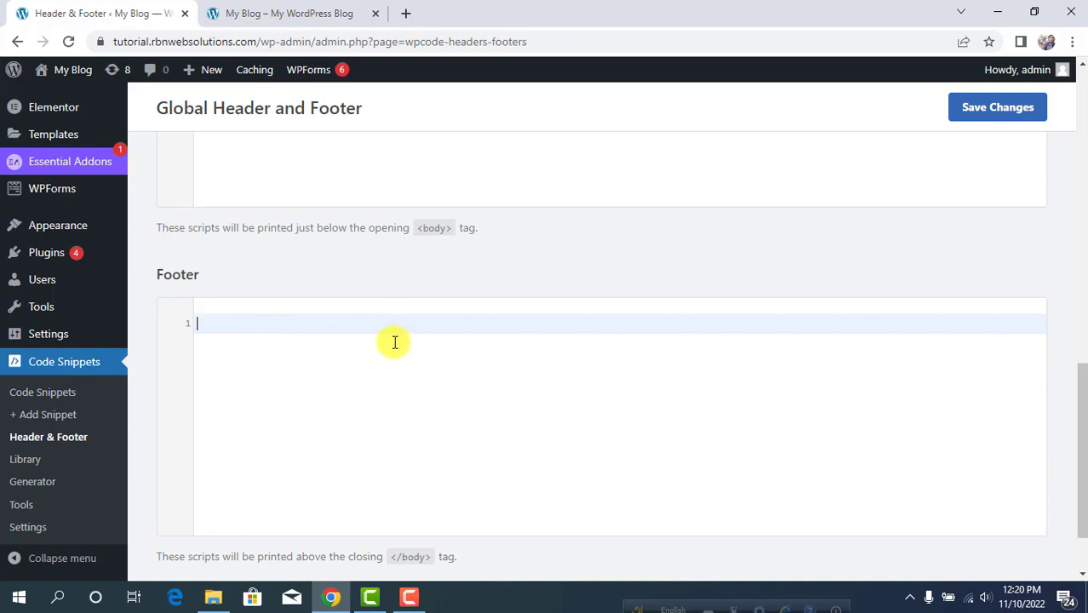
scroll(394, 338, "up", 4)
scroll(396, 271, "up", 3)
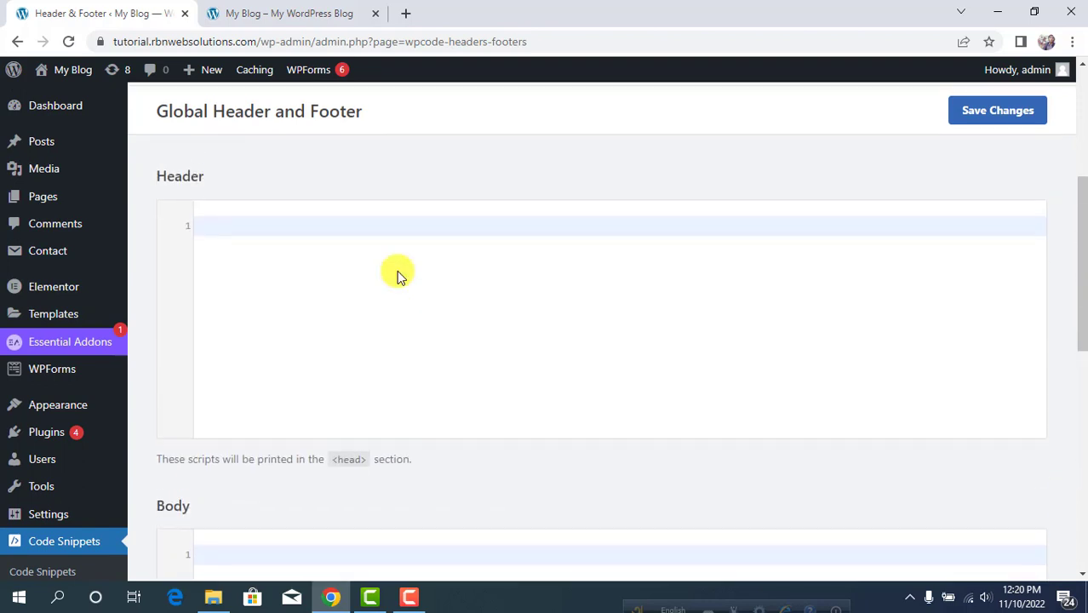
left_click(338, 247)
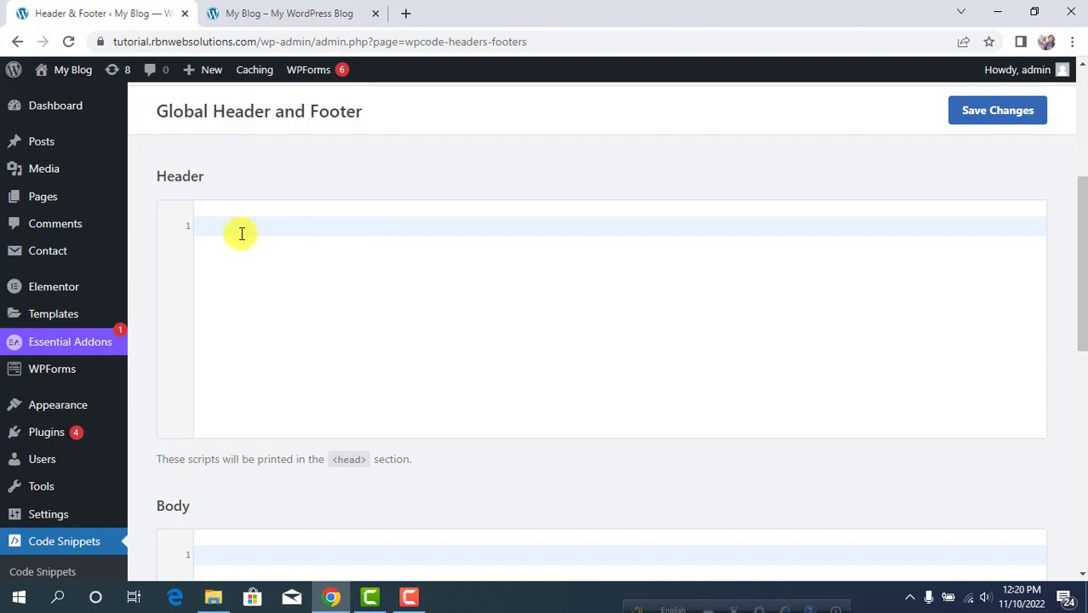
scroll(348, 185, "down", 1)
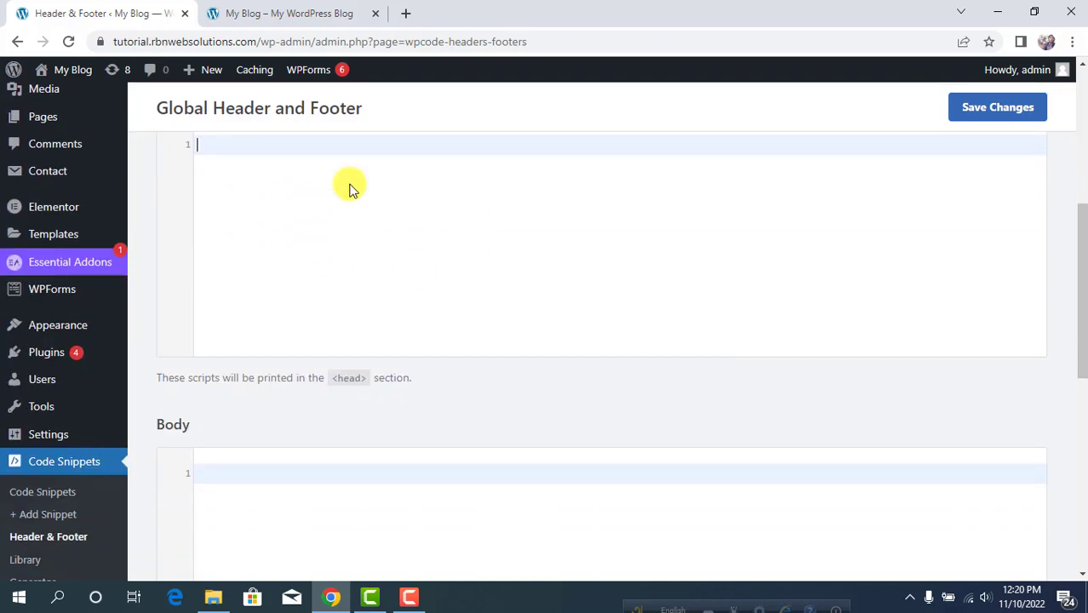
scroll(364, 180, "up", 2)
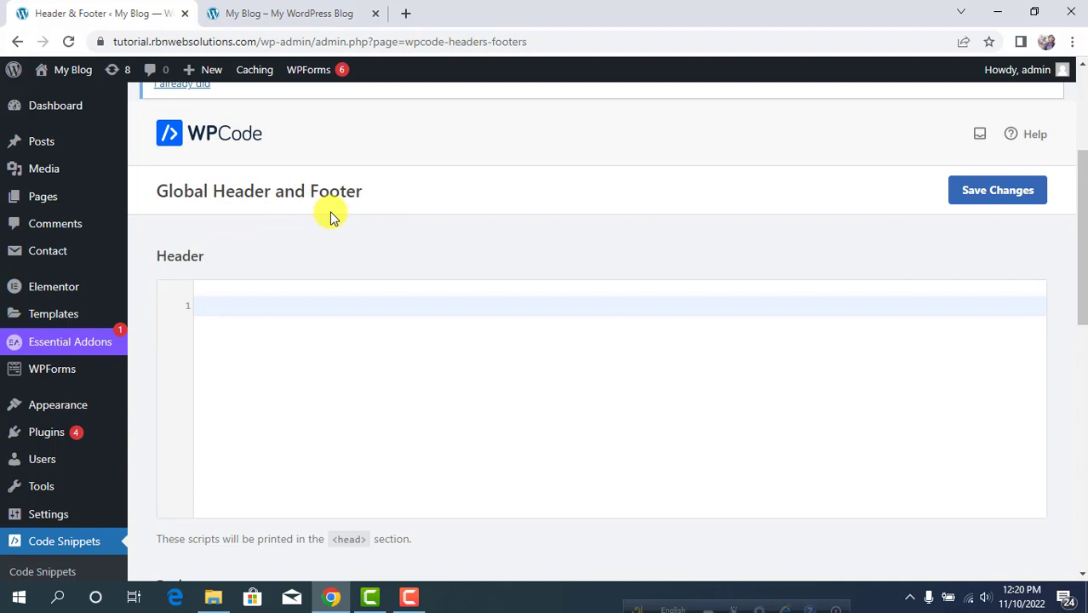
scroll(301, 299, "down", 1)
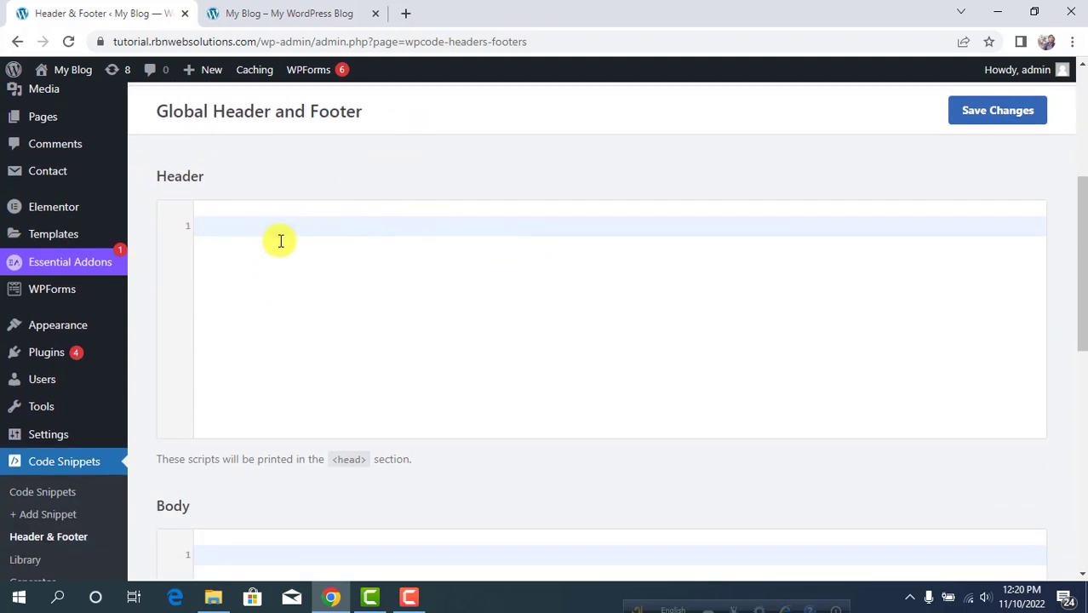
scroll(290, 241, "down", 7)
scroll(304, 226, "up", 9)
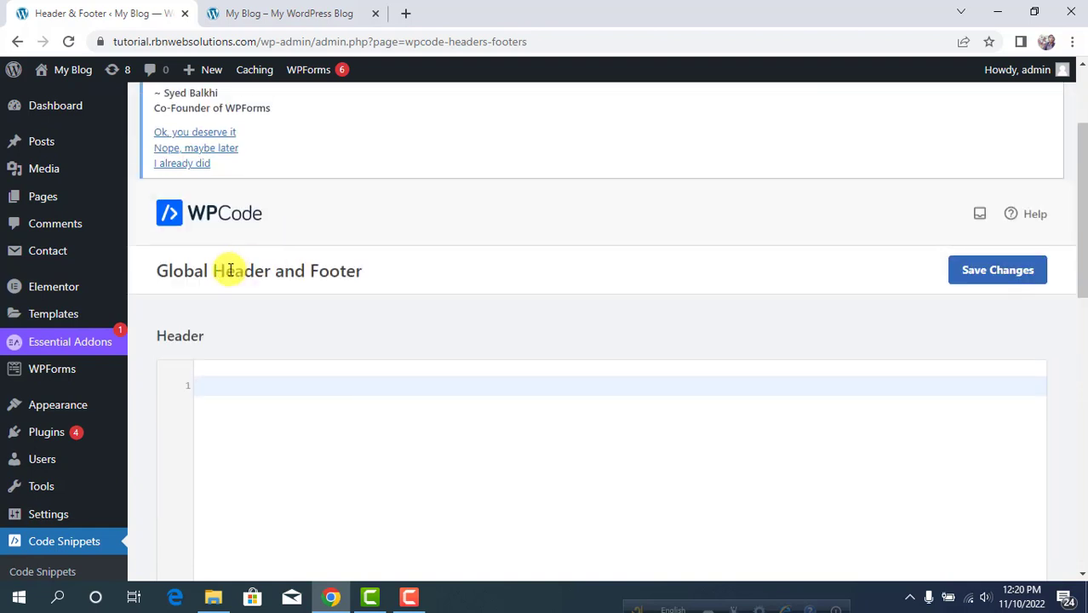
scroll(316, 328, "down", 8)
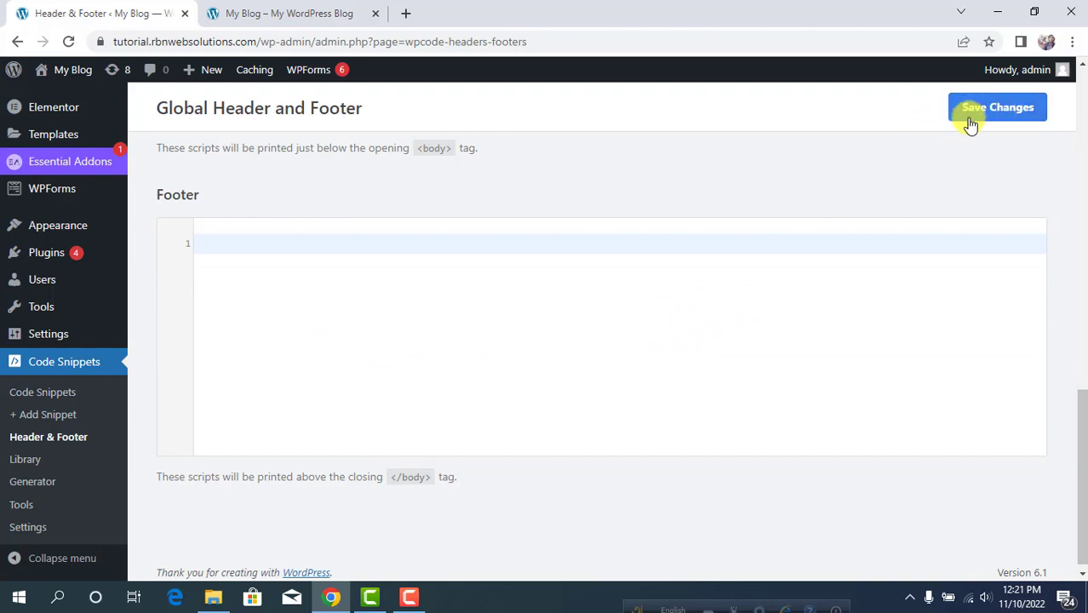
Step: Save WPCode's Global Header and Footer page with its Header, Body and Footer scripts left empty
left_click(1008, 117)
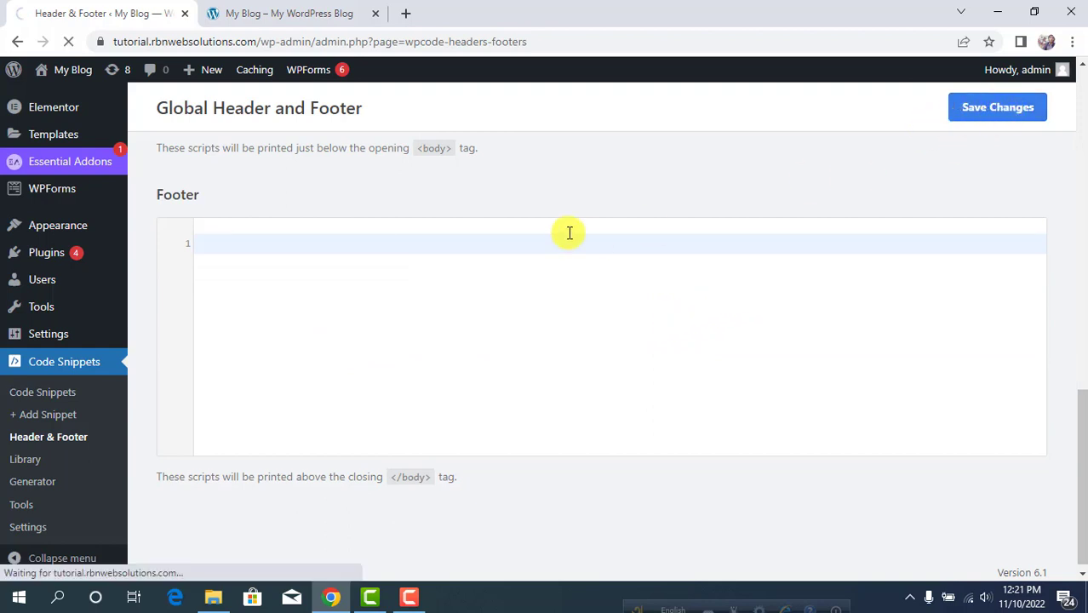